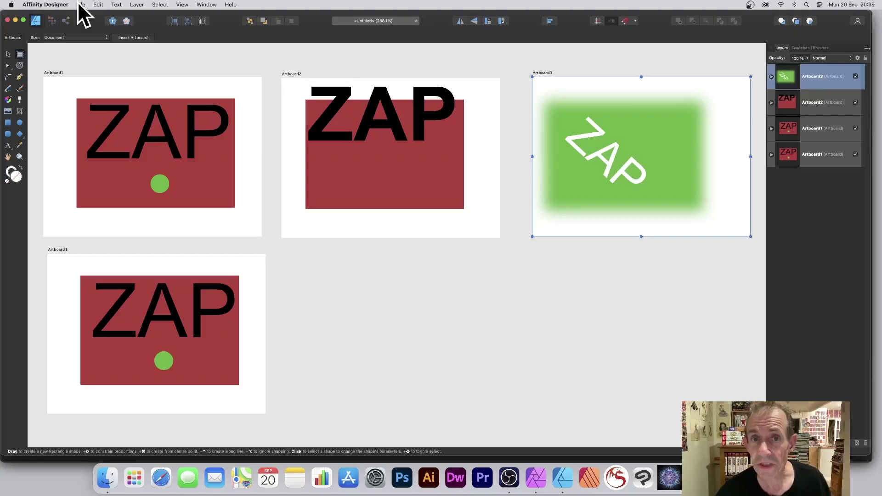
Cancel a new document, then nudge the lower Artboard1's green dot up toward ZAP.
click(81, 4)
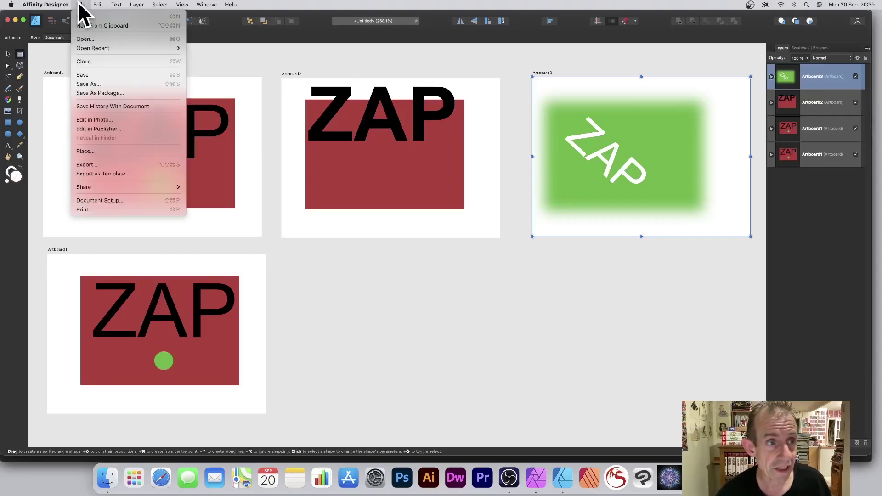
click(80, 22)
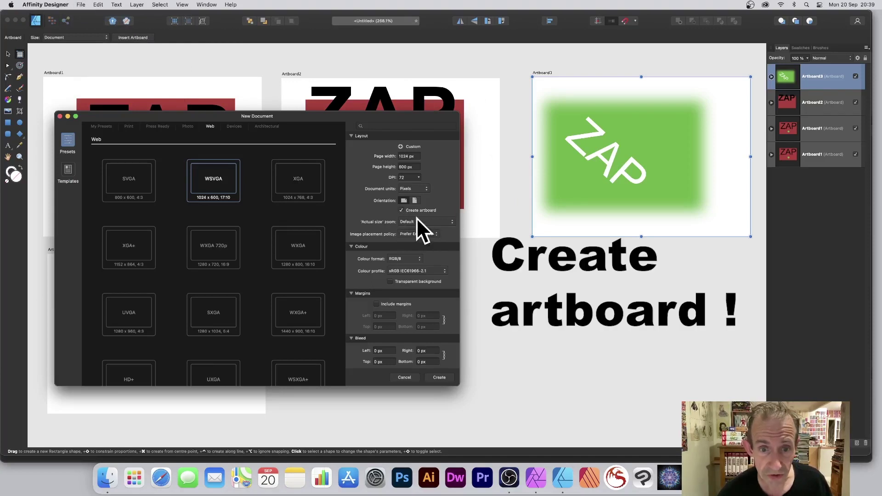
click(406, 377)
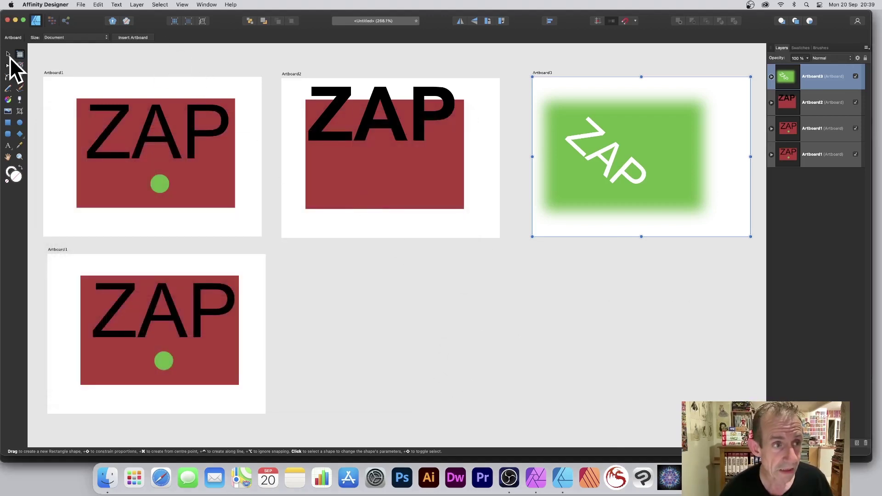
click(8, 54)
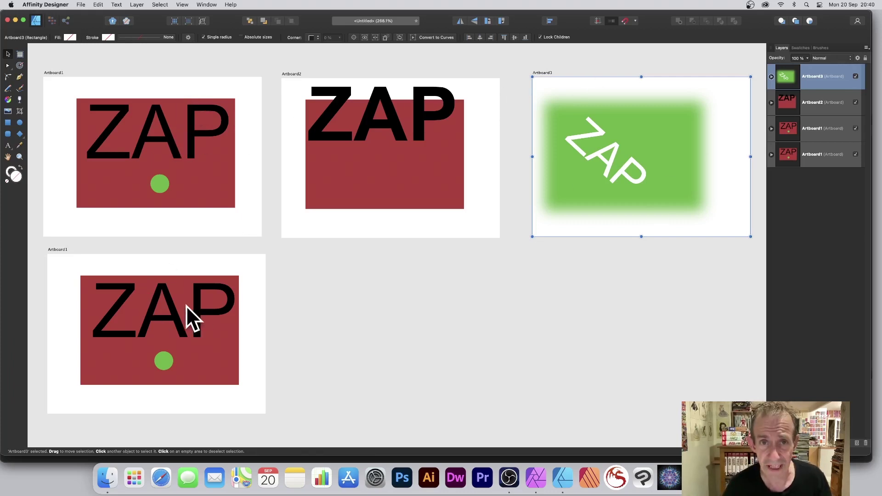
drag(170, 364, 167, 352)
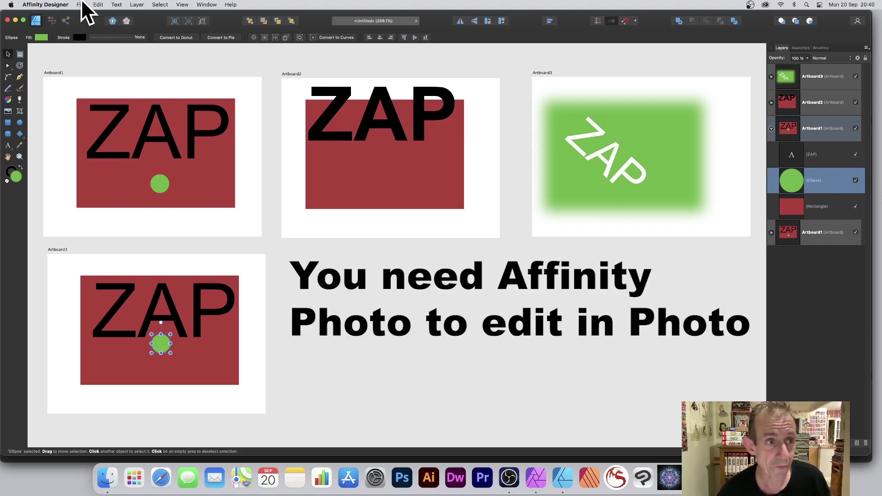
Reopen the four-artboard ZAP document in Affinity Photo with Edit in Photo.
click(82, 5)
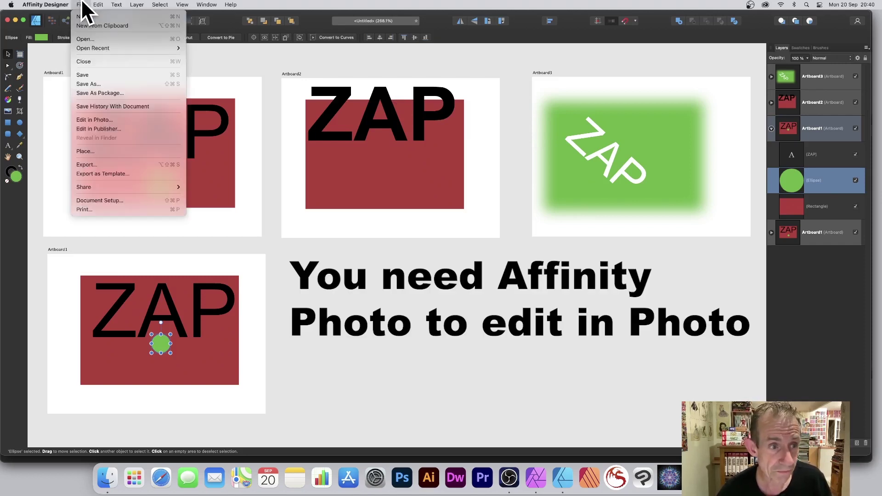
click(111, 119)
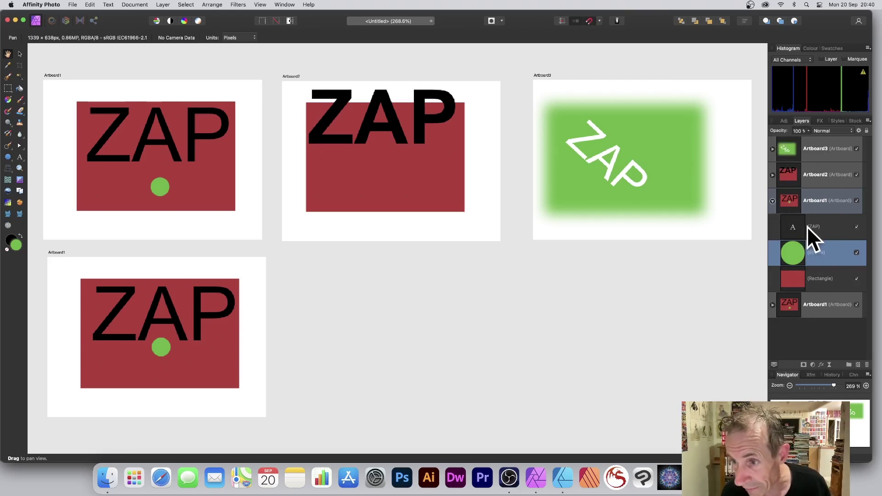
Inspect Artboard1's layers and expand Artboard2 in the Layers panel.
click(821, 225)
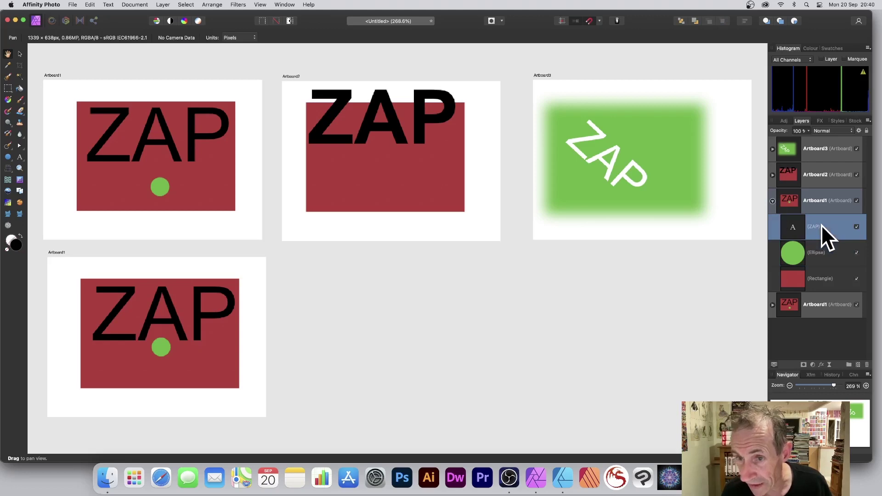
click(822, 278)
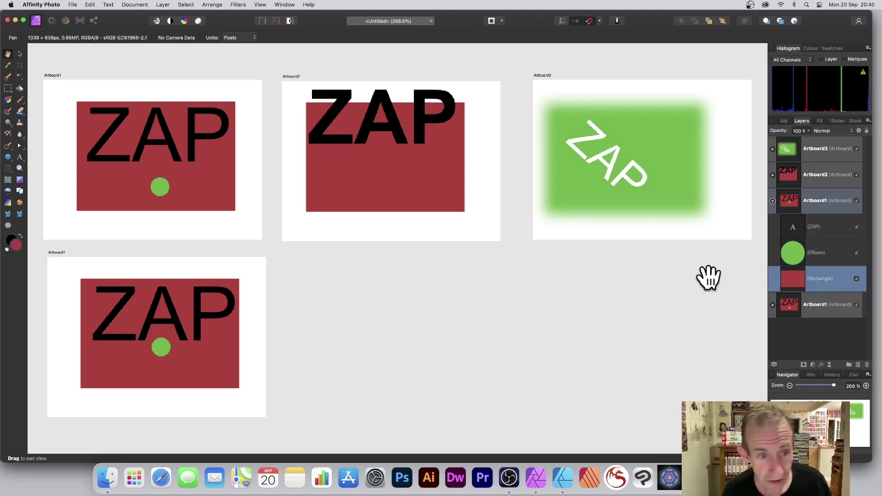
click(813, 199)
click(772, 176)
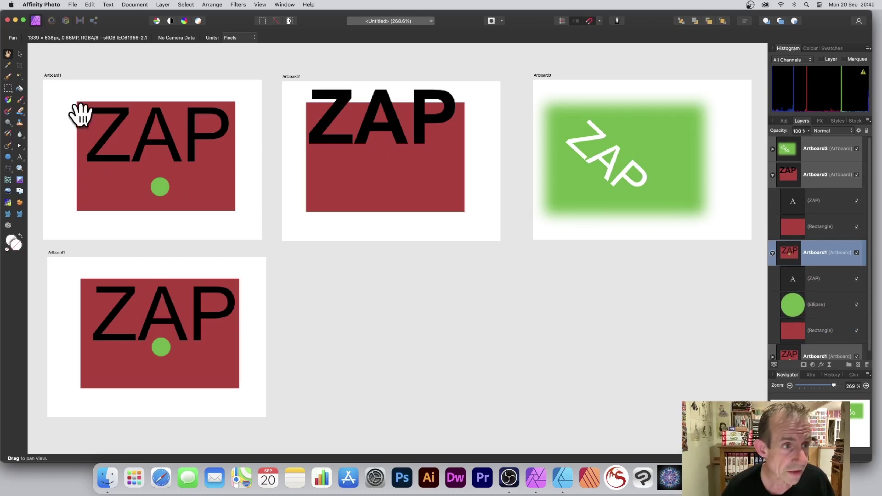
Move Artboard2's ZAP text down-right and rotate it about 35 degrees clockwise.
click(22, 55)
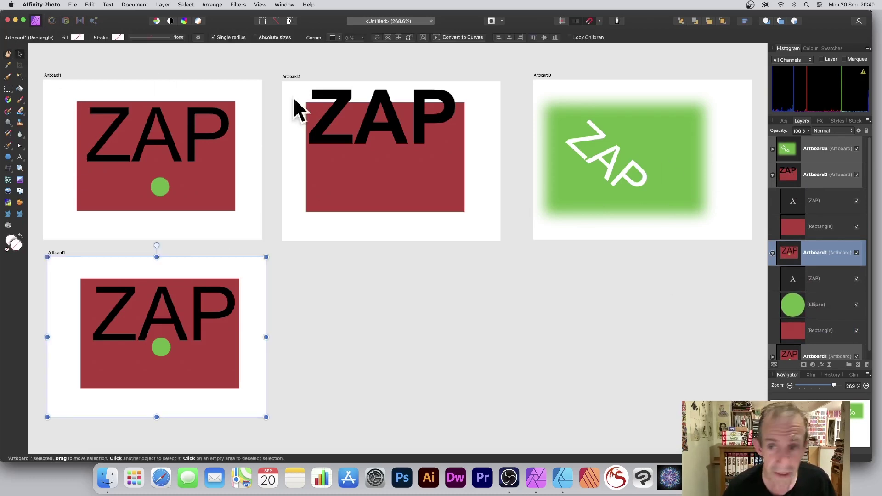
click(862, 202)
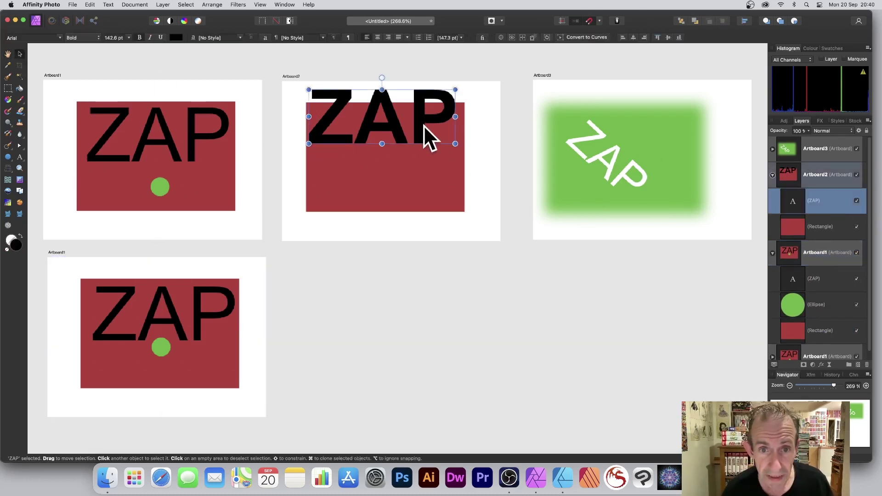
drag(424, 125, 458, 166)
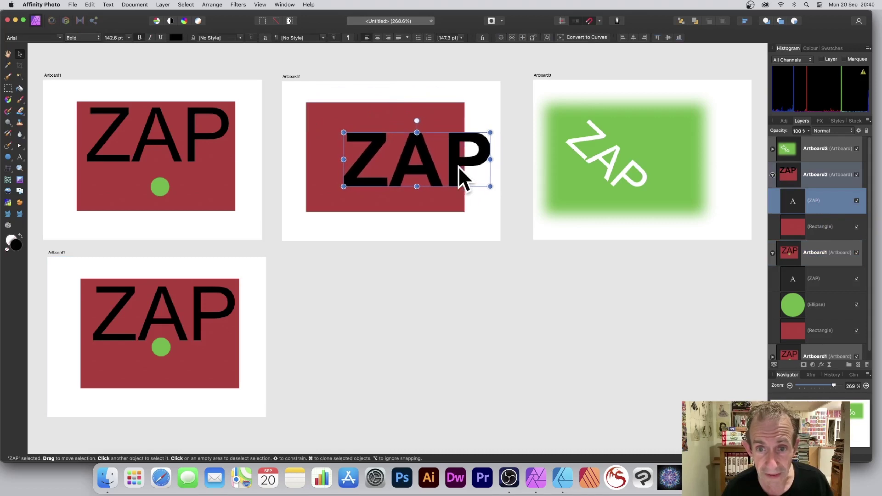
drag(492, 128, 483, 181)
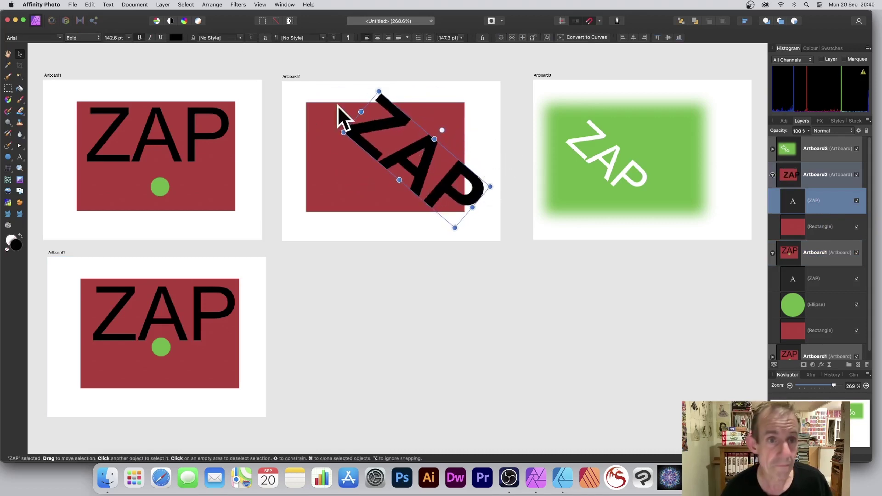
Add a Live Twirl filter to the diagonal ZAP text, swirling it toward the lower right.
click(166, 5)
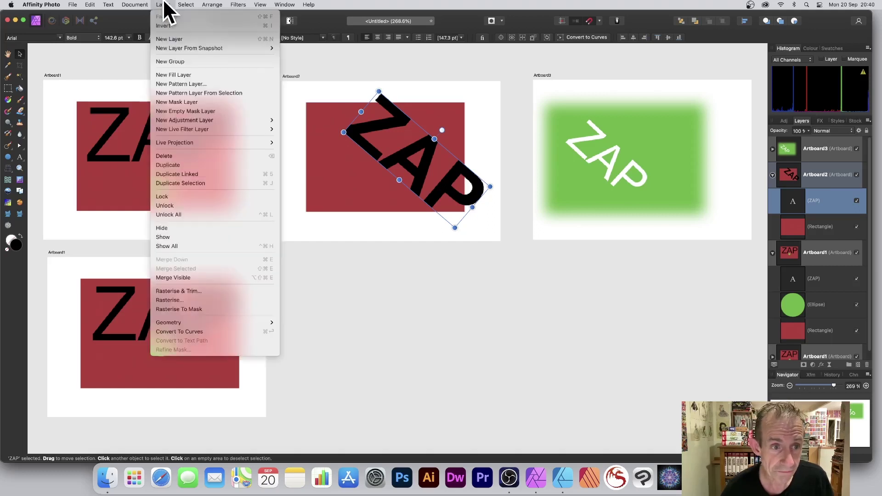
mouse_move(182, 128)
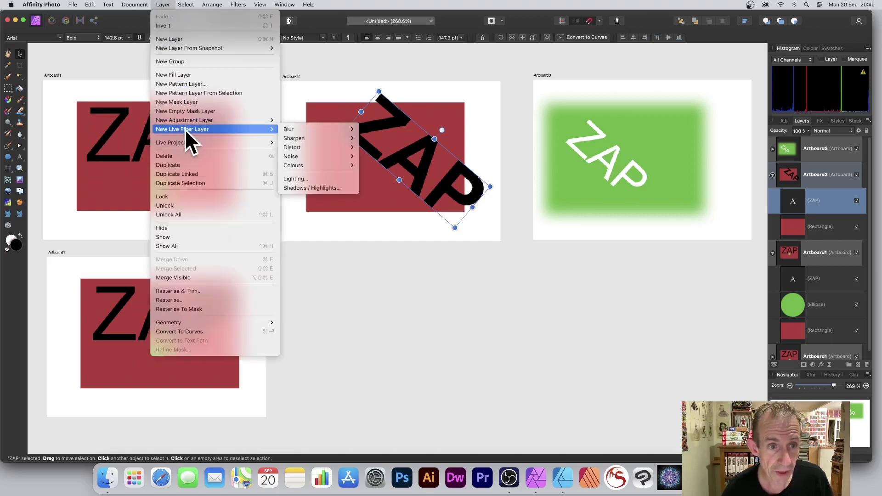
mouse_move(293, 146)
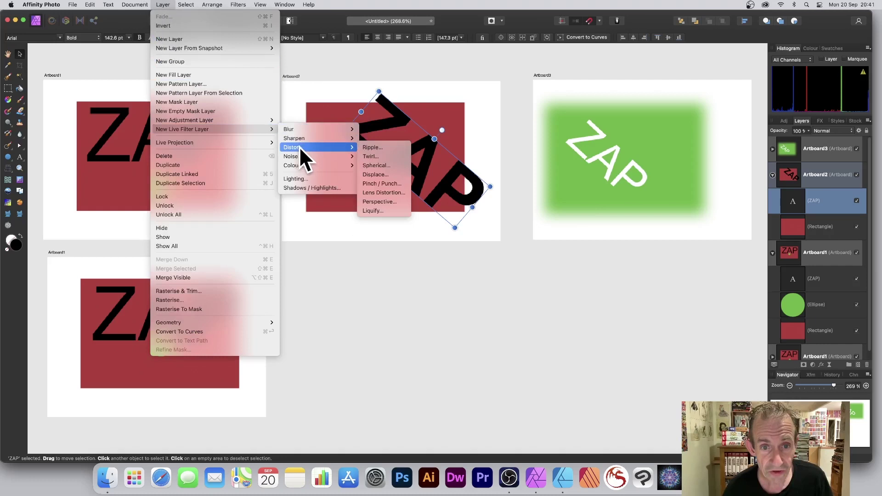
click(383, 156)
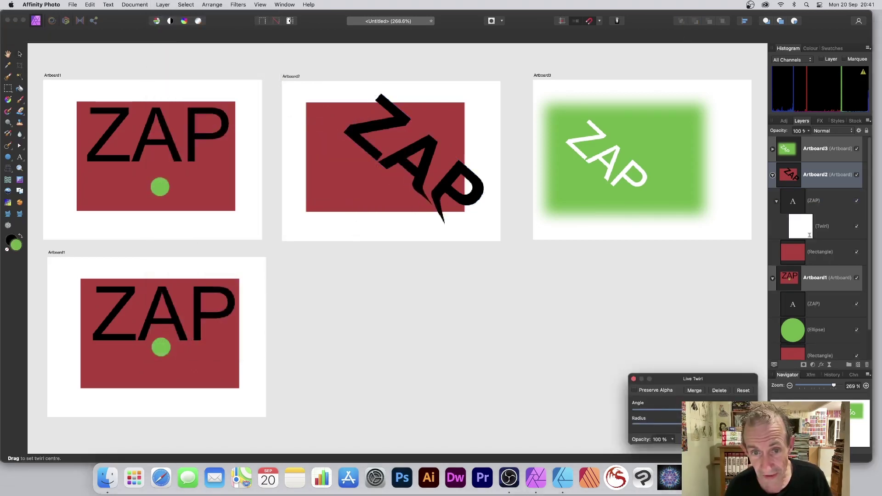
mouse_move(427, 200)
mouse_down()
mouse_move(482, 221)
mouse_move(504, 300)
mouse_up()
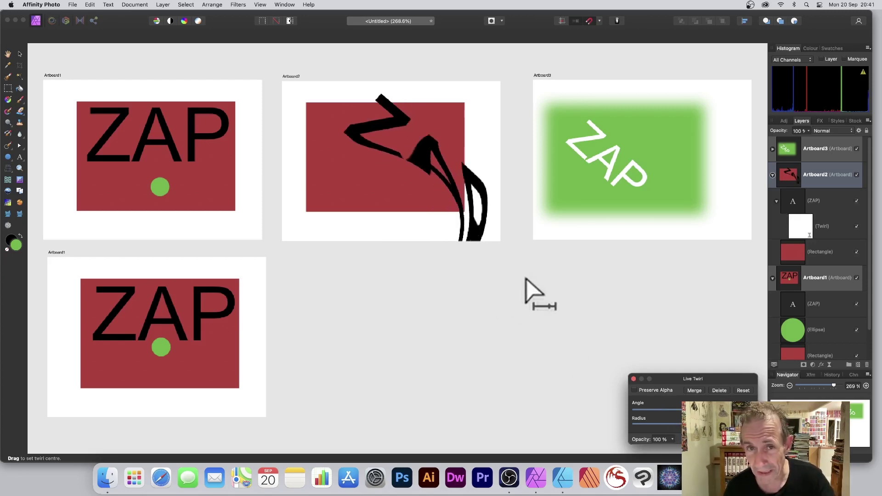
click(635, 379)
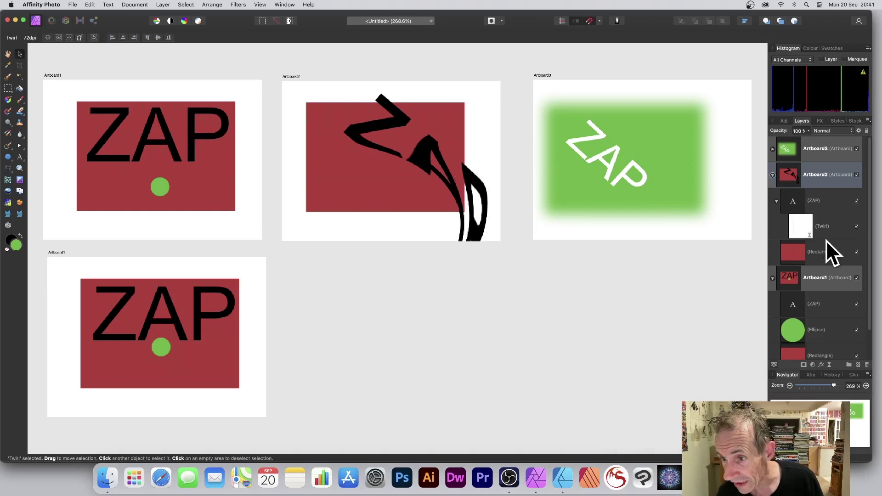
Hide the Twirl on Artboard2's ZAP and expand Artboard3's rectangle to show its Gaussian Blur.
click(822, 230)
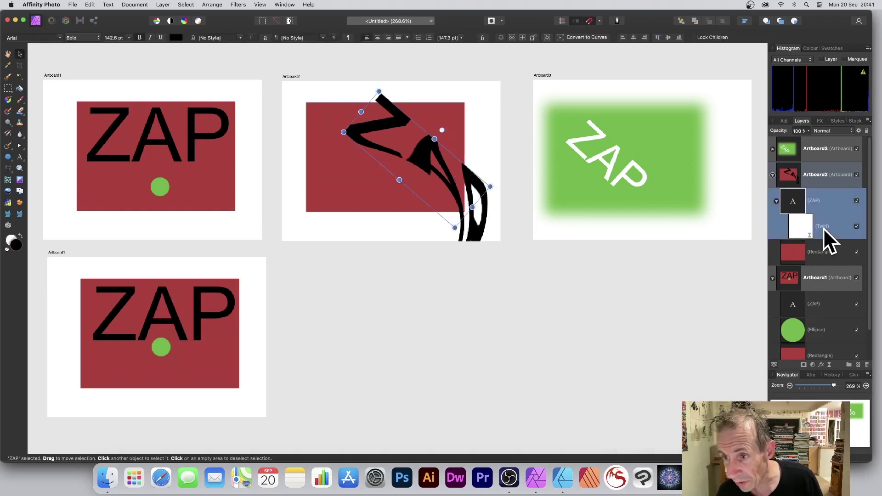
click(857, 227)
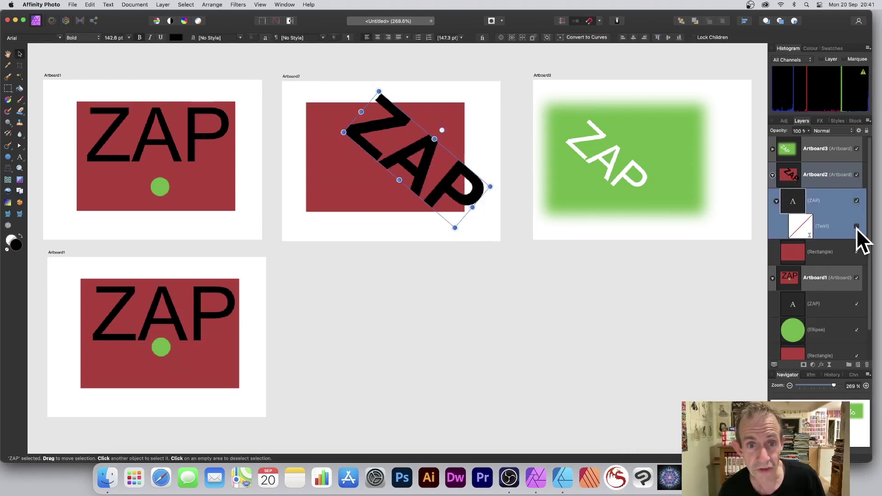
click(856, 227)
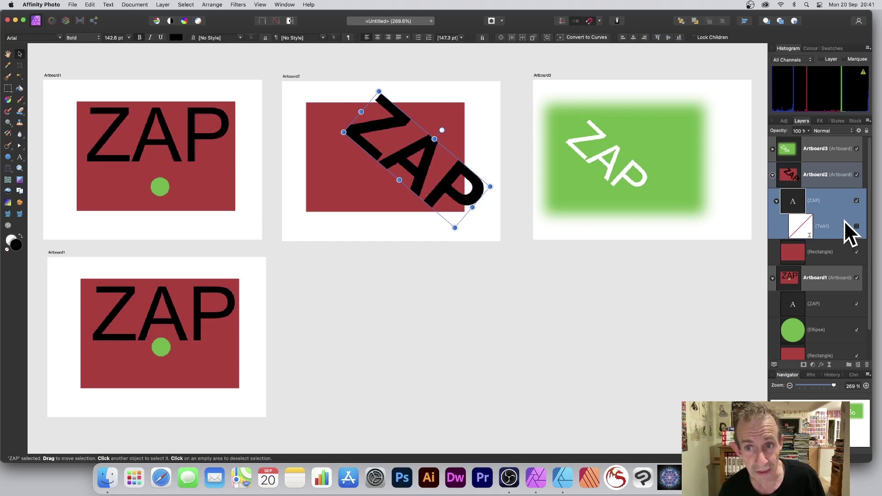
click(685, 109)
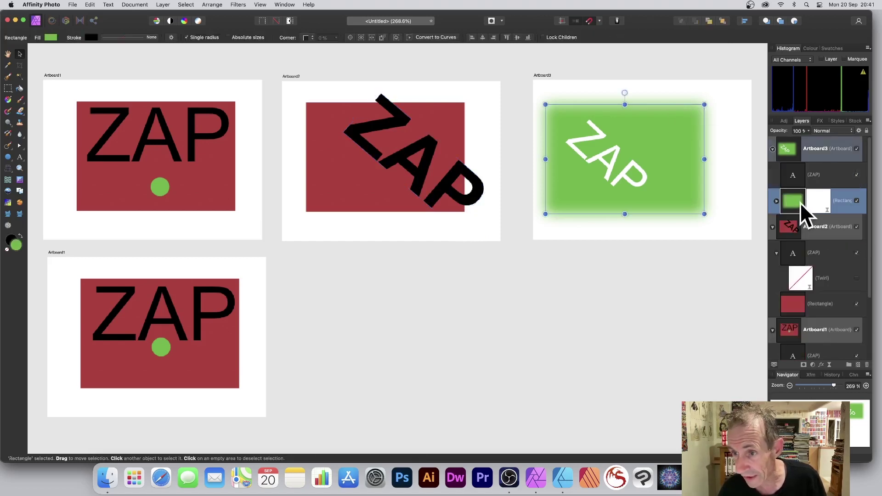
click(776, 201)
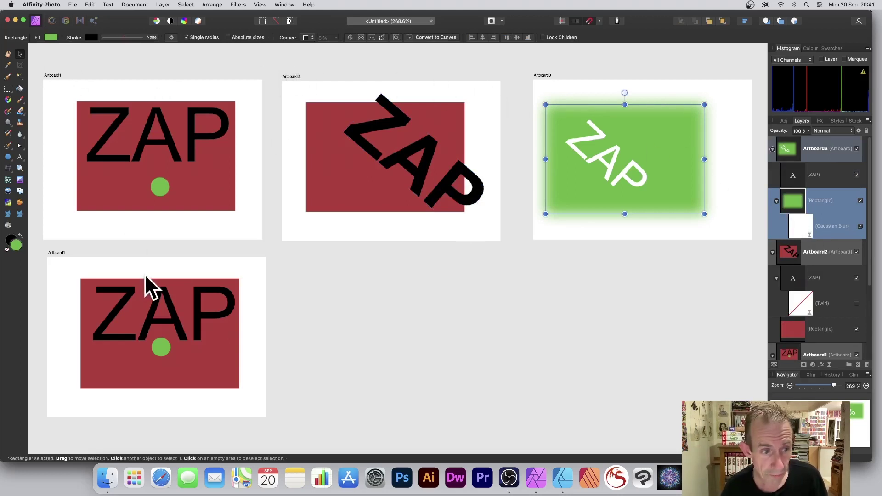
Change the lower Artboard1 rectangle's fill from red to blue.
click(238, 284)
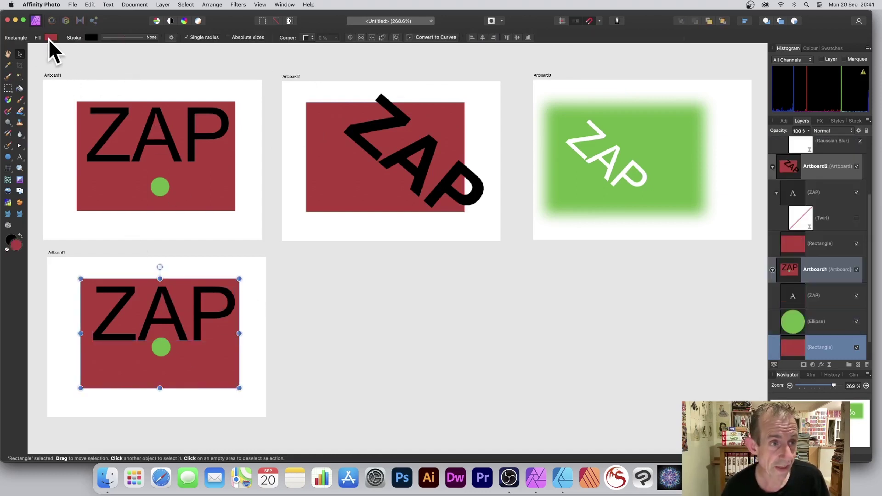
click(51, 37)
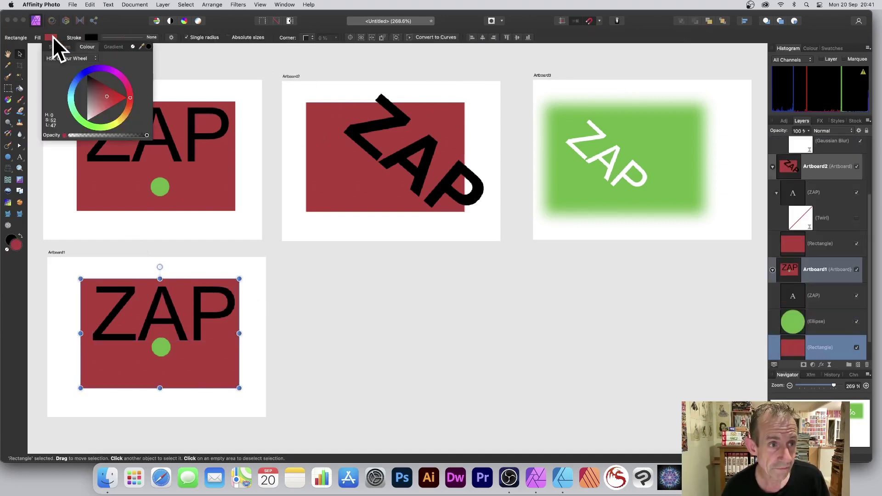
click(83, 74)
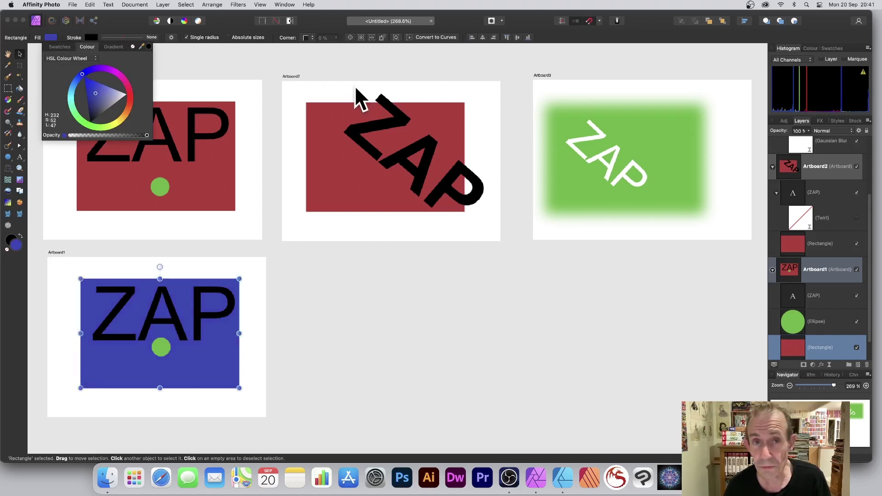
click(326, 21)
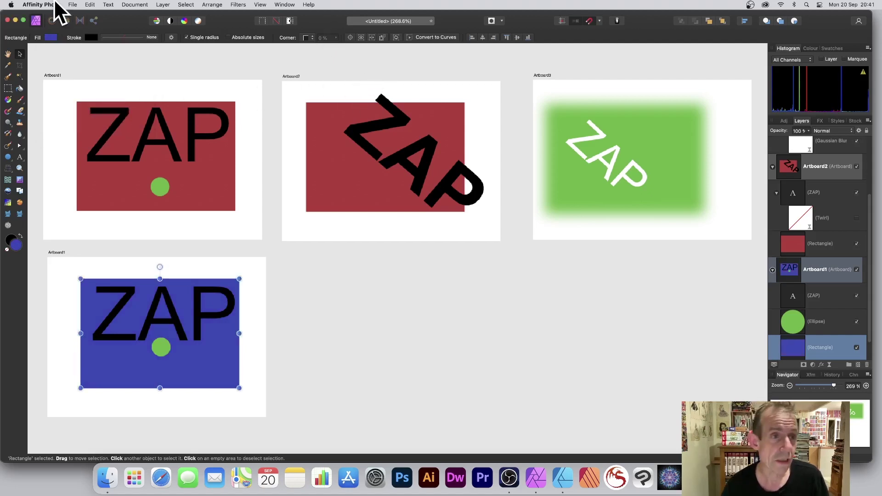
click(73, 5)
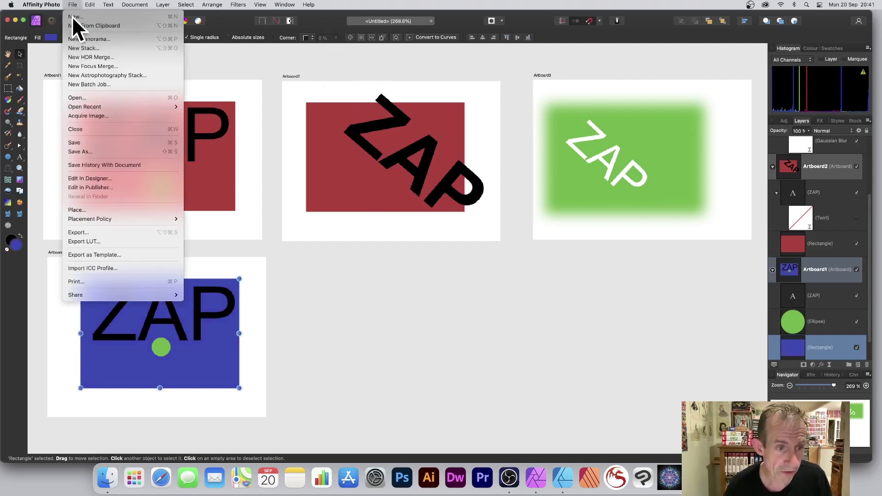
click(102, 233)
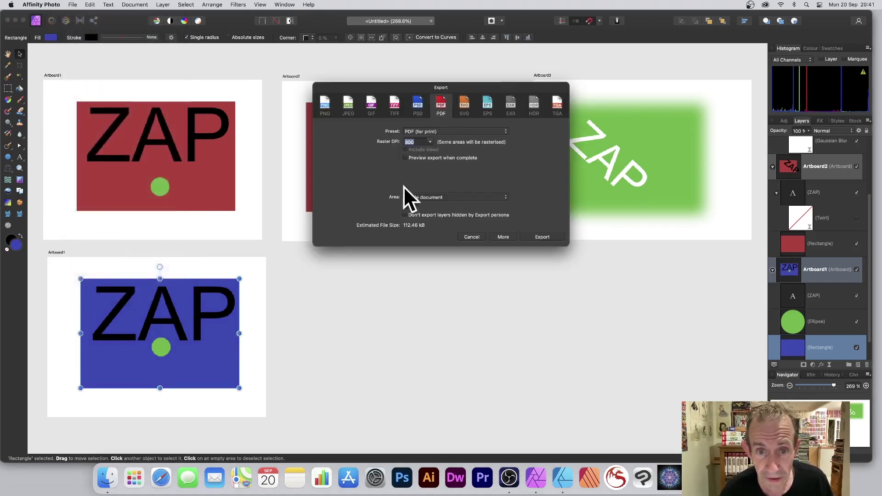
click(434, 198)
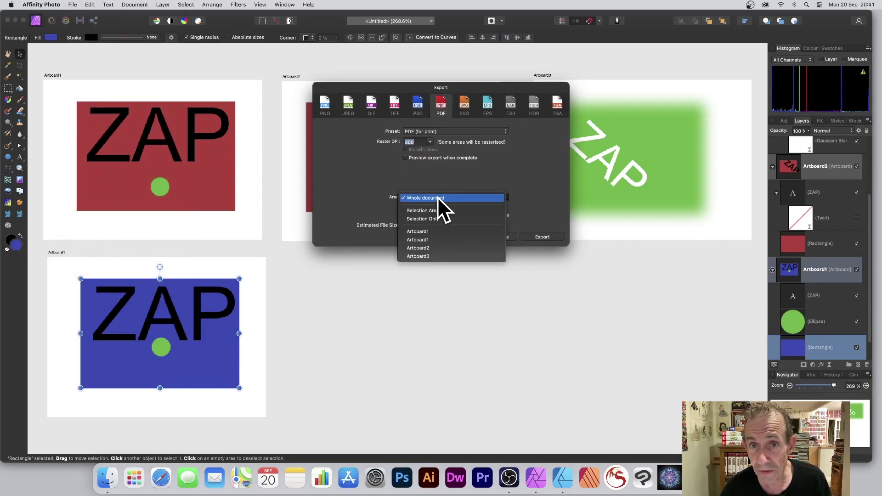
click(437, 198)
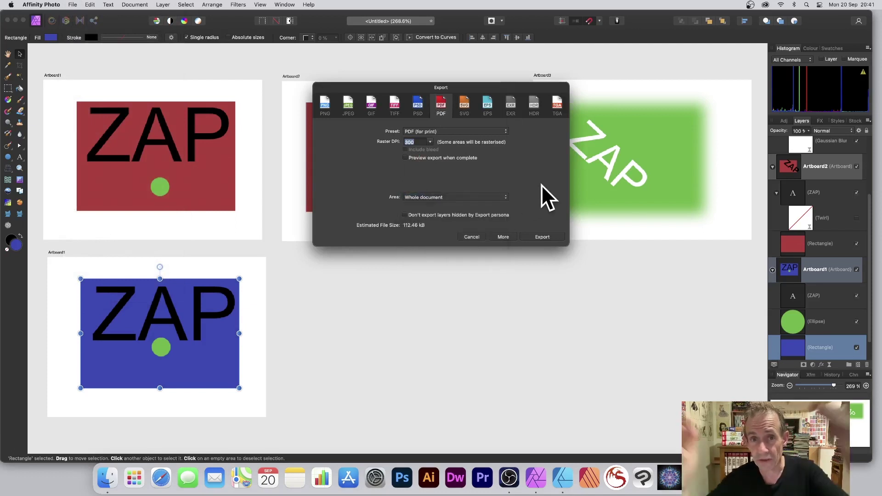
click(471, 237)
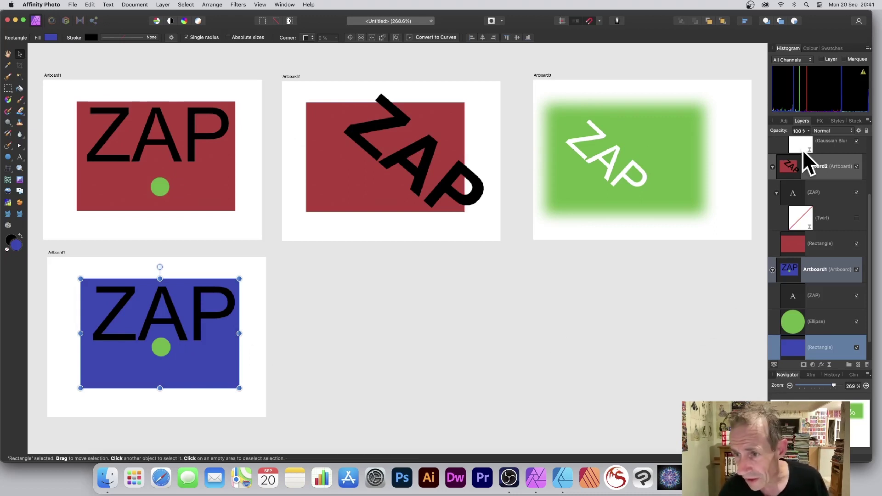
Collapse Artboard2, Artboard3 and Artboard1 in Layers and select the red ZAP artboard.
click(774, 168)
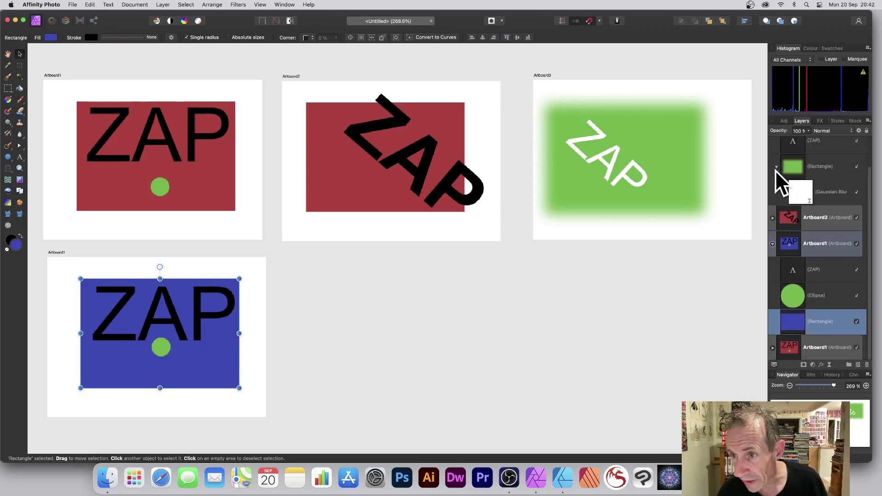
scroll(798, 192, up, 2)
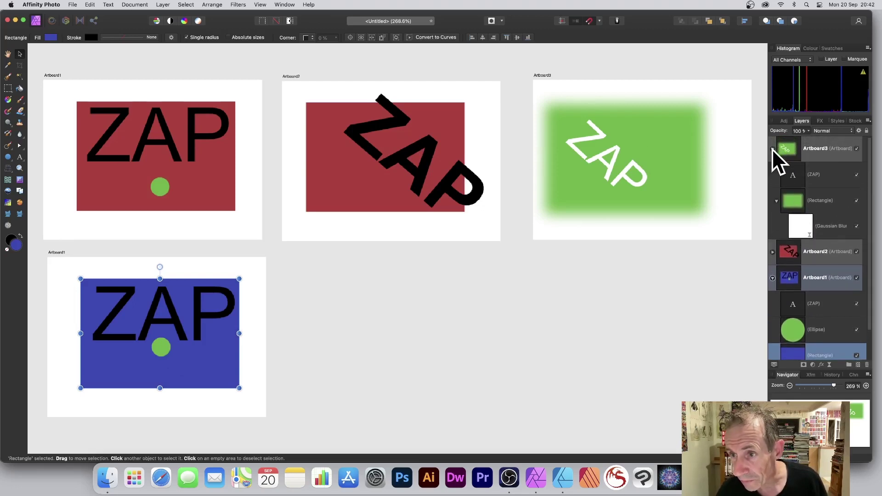
click(773, 148)
click(772, 200)
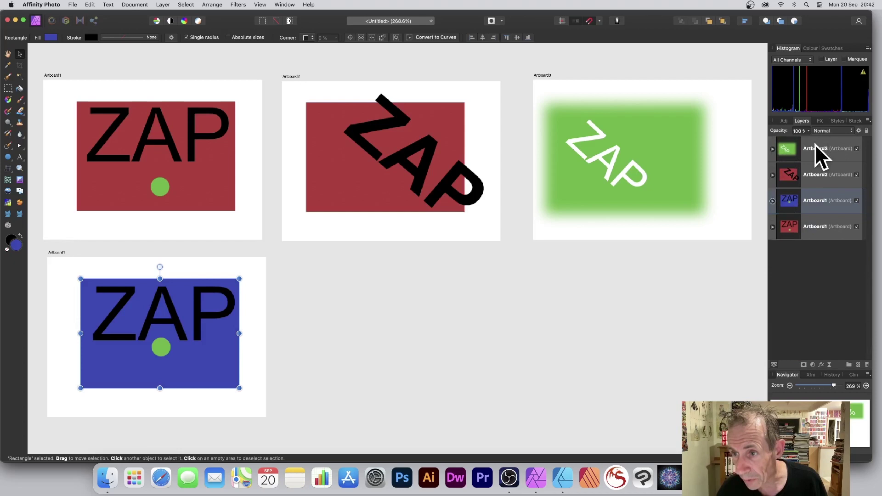
click(813, 226)
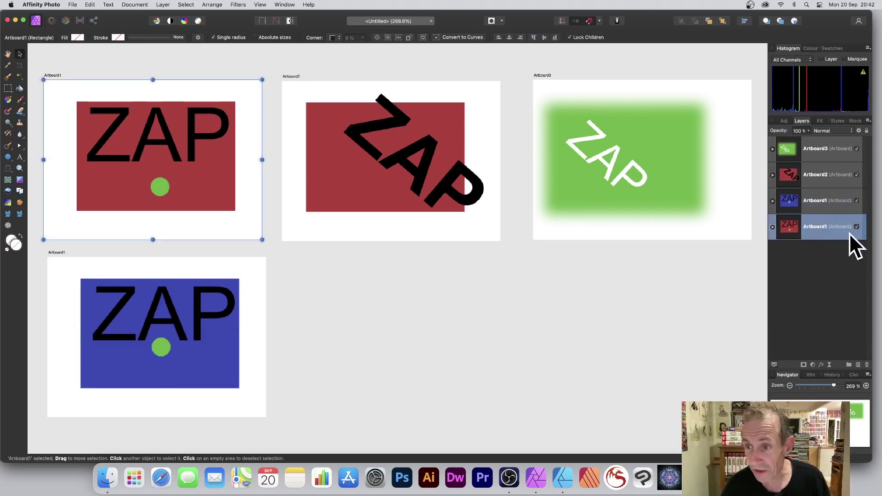
Duplicate the red ZAP artboard and drag the copy into the empty bottom-middle space.
right_click(814, 226)
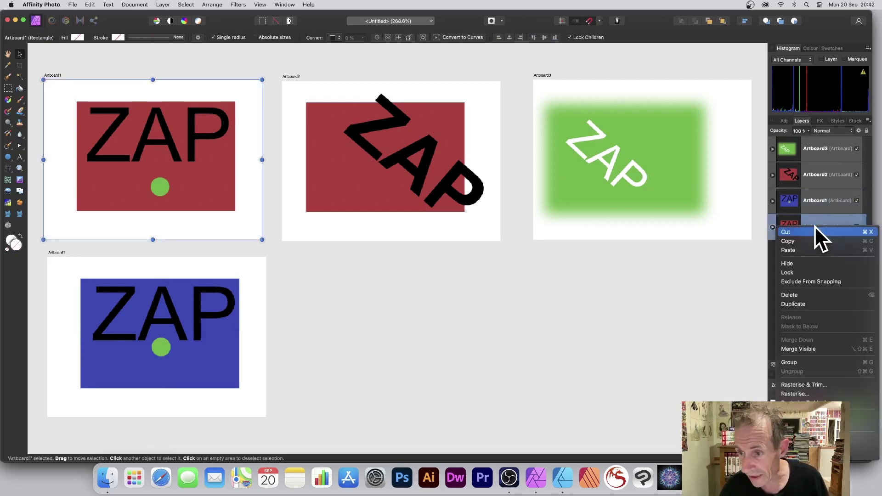
click(799, 305)
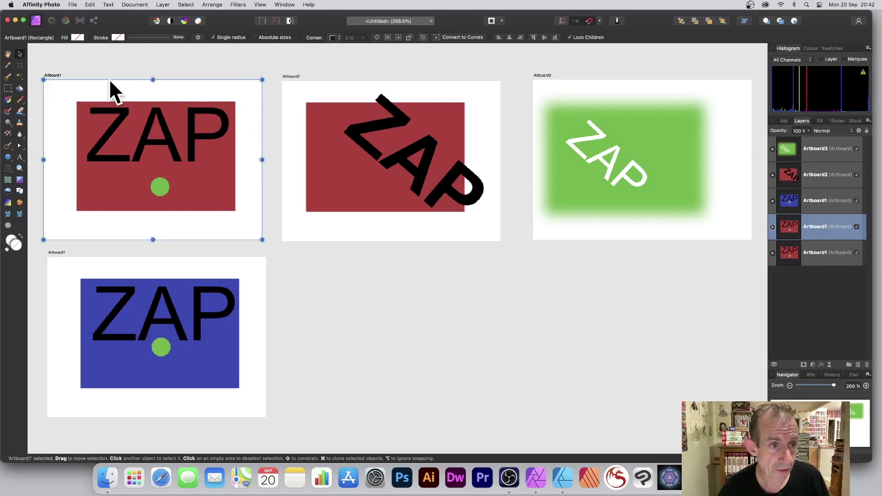
drag(230, 81, 468, 253)
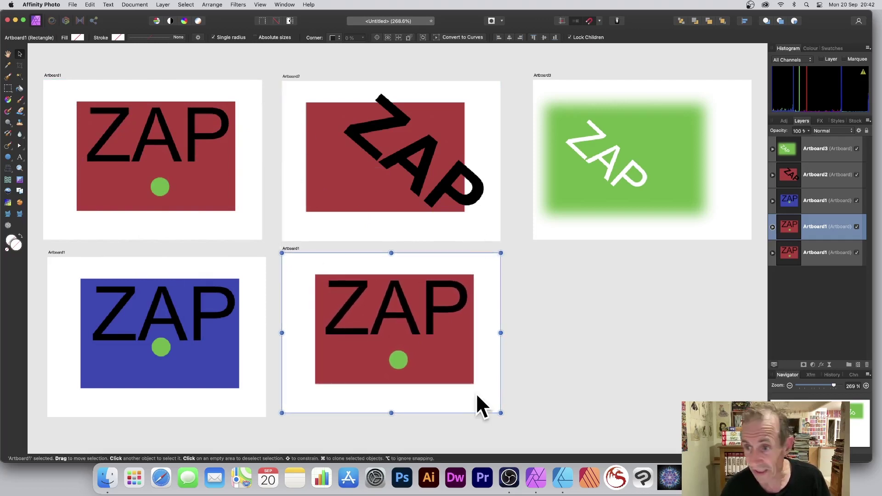
Fill the copied artboard's rectangle cyan and move its ZAP text down to the bottom edge.
click(459, 359)
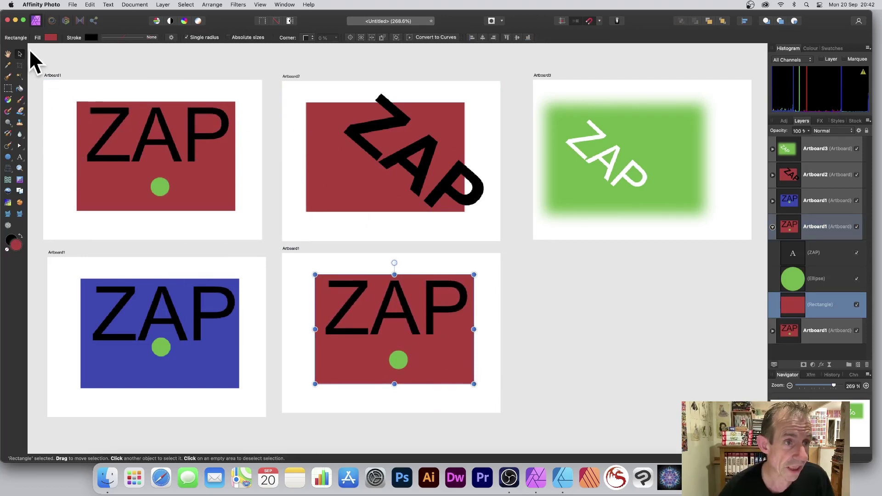
click(51, 36)
drag(79, 78, 74, 94)
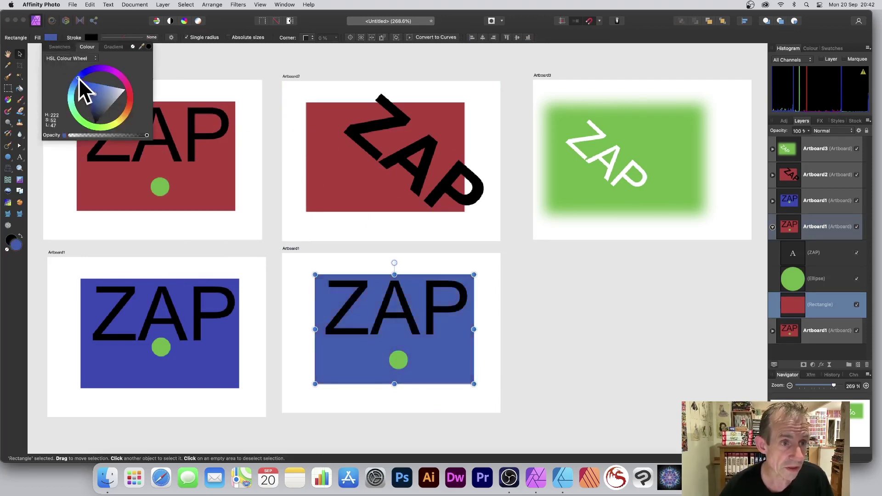
click(359, 284)
mouse_move(361, 285)
mouse_down()
mouse_move(354, 367)
mouse_move(345, 355)
mouse_up()
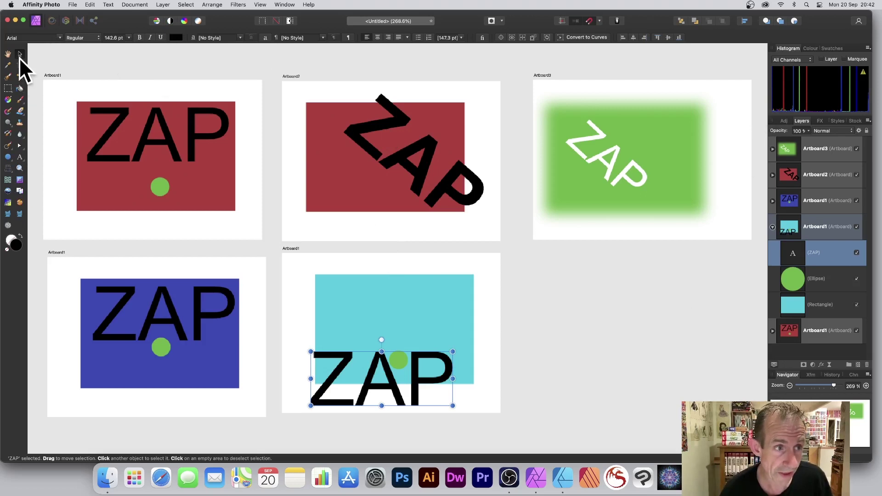
Nudge Artboard3's blurred green rectangle right and delete the green dot from Artboard1.
click(399, 290)
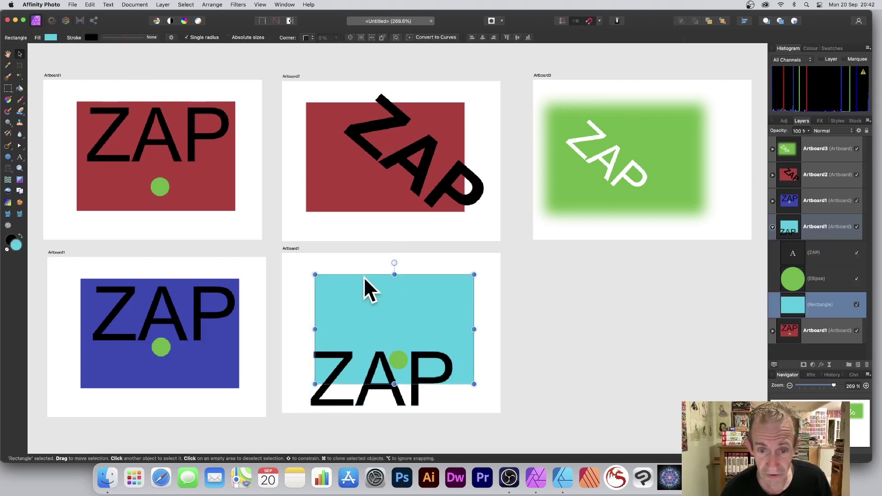
click(669, 155)
drag(656, 135, 679, 141)
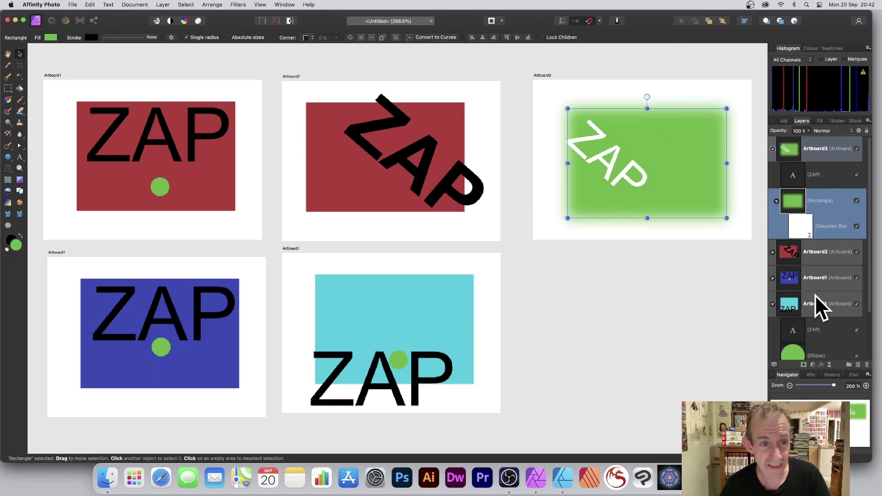
click(157, 189)
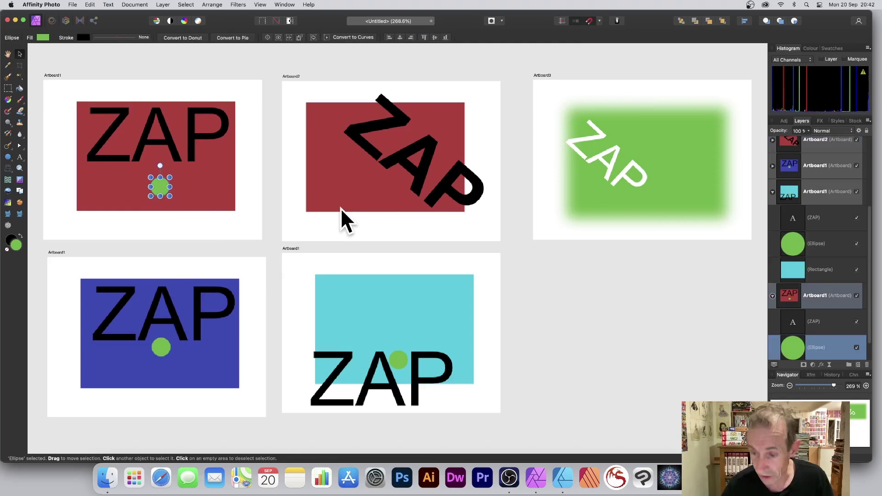
key(Delete)
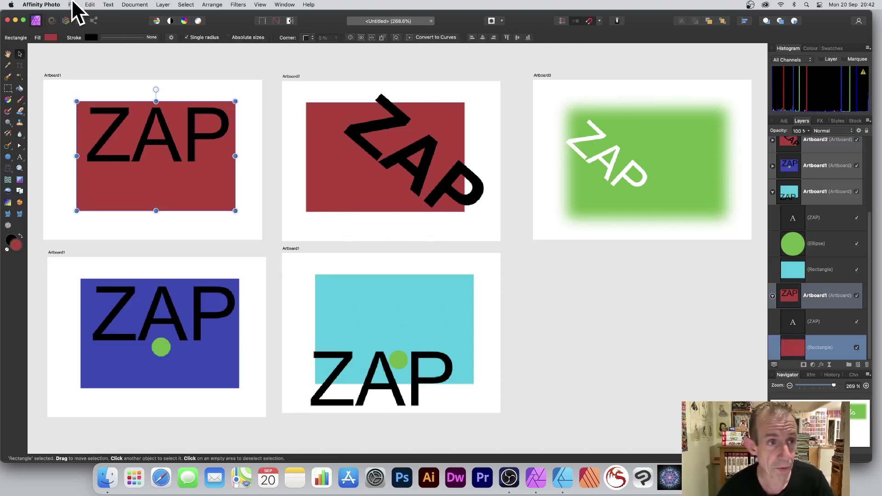
In Designer, give Artboard2's red rectangle an outward contour with bevelled corners.
click(74, 4)
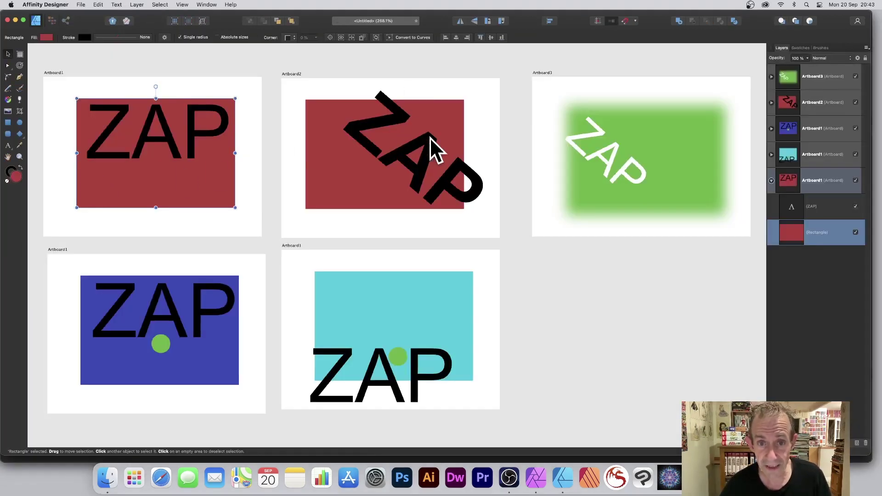
click(451, 110)
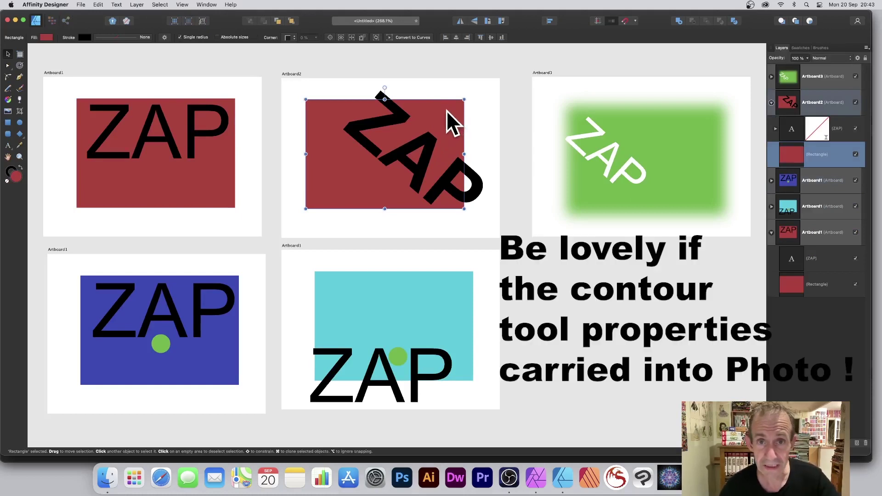
click(20, 65)
drag(317, 122, 324, 123)
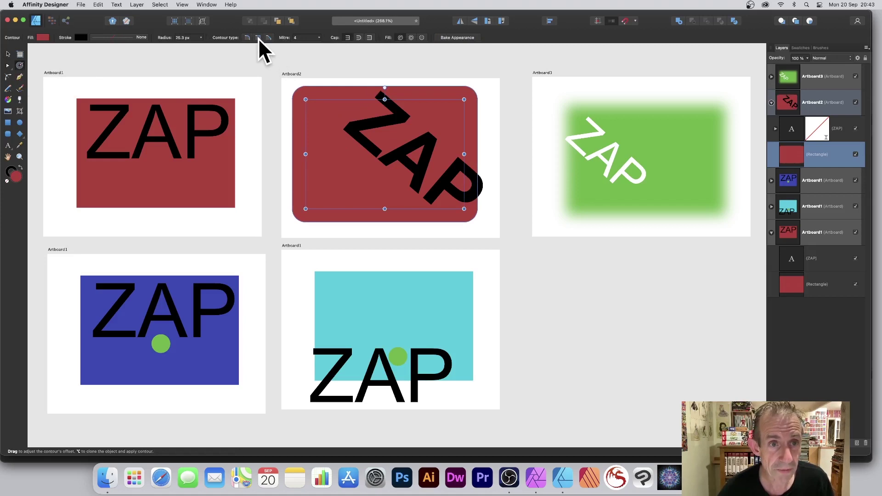
click(259, 38)
click(270, 36)
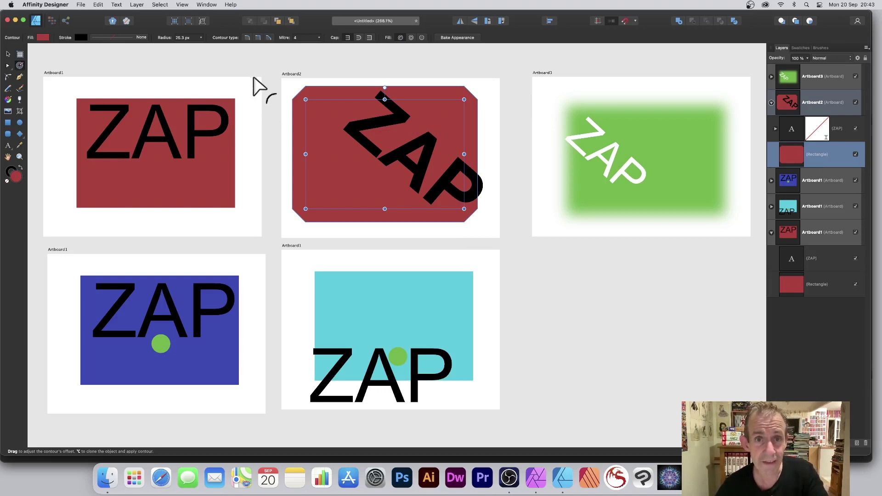
click(80, 5)
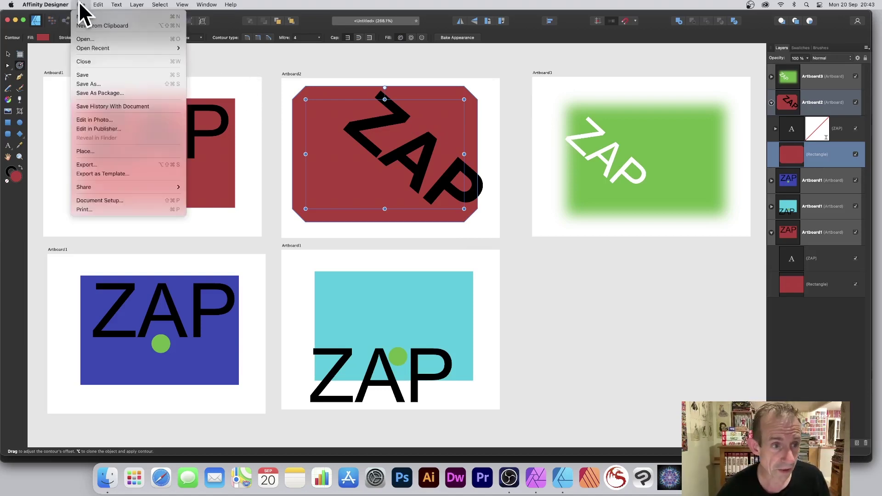
Reopen the ZAP document in Affinity Photo with Edit in Photo, using the Move Tool, and browse the menus.
click(96, 119)
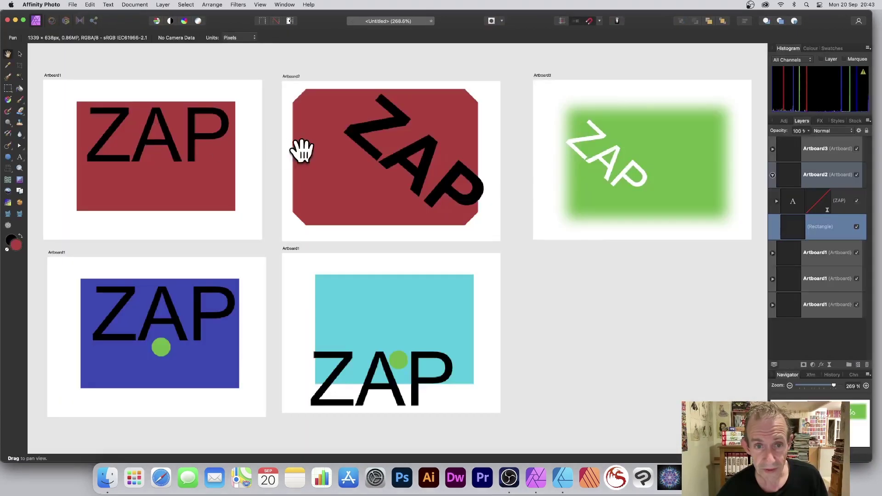
click(20, 54)
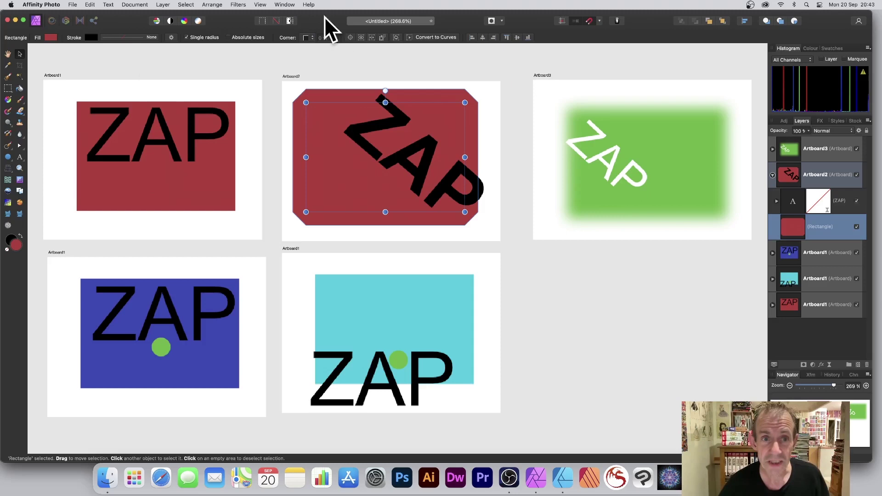
click(74, 4)
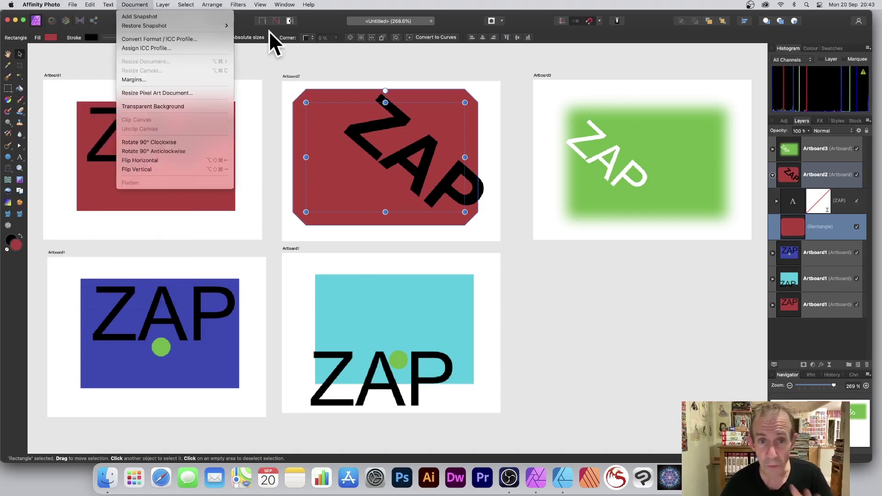
click(526, 61)
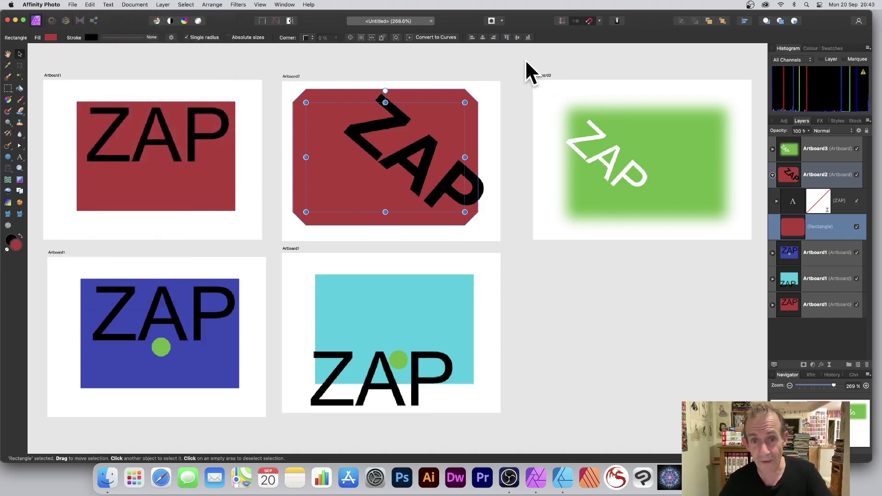